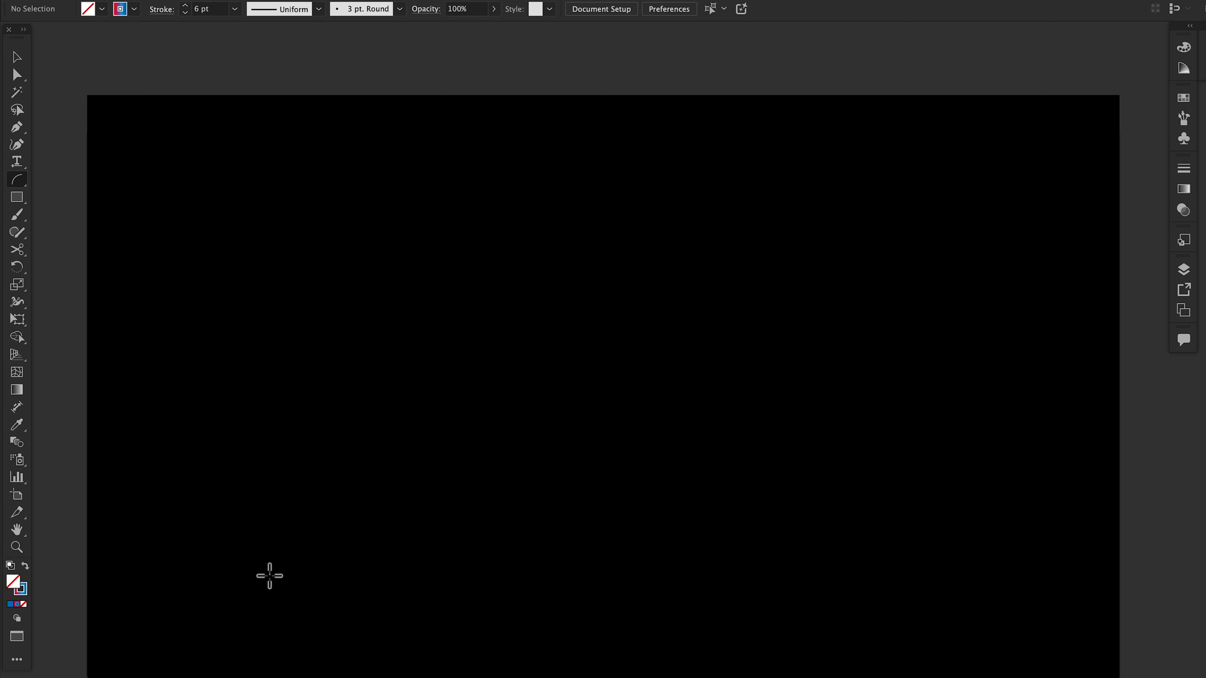
# Draw two open quarter-circle arcs facing each other on the artboard, the second about 505 px wide and high
pyautogui.moveTo(269, 575); pyautogui.dragTo(490, 433)
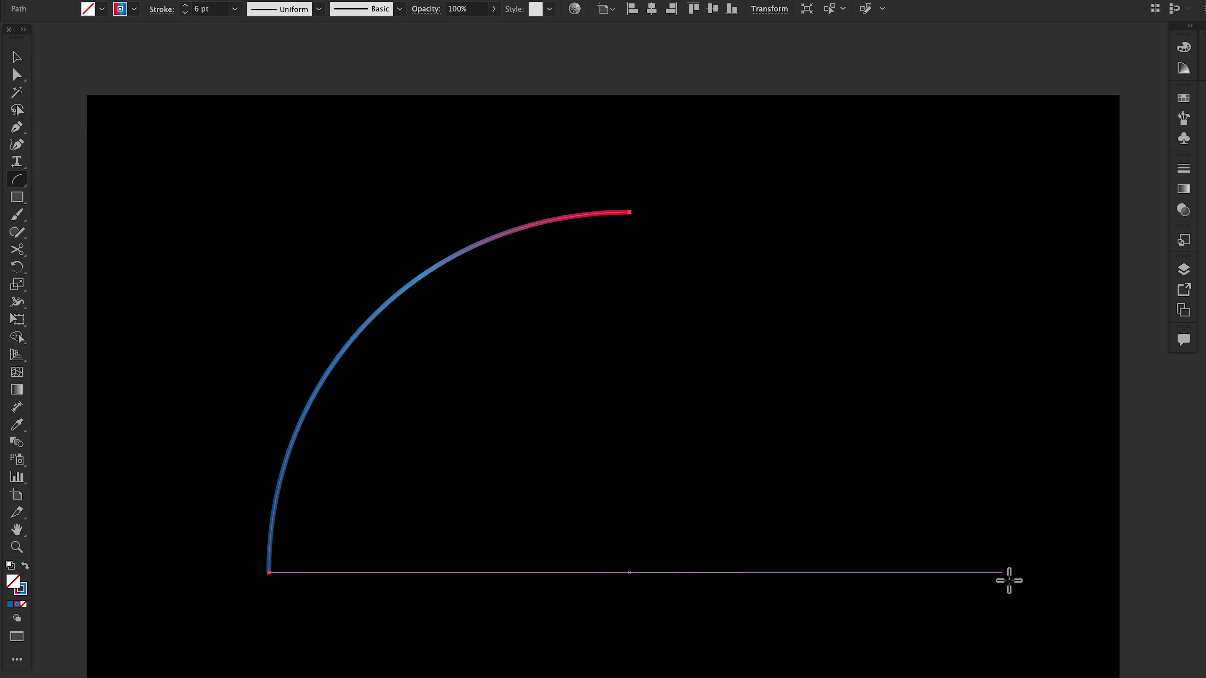
pyautogui.moveTo(1030, 589); pyautogui.dragTo(655, 233)
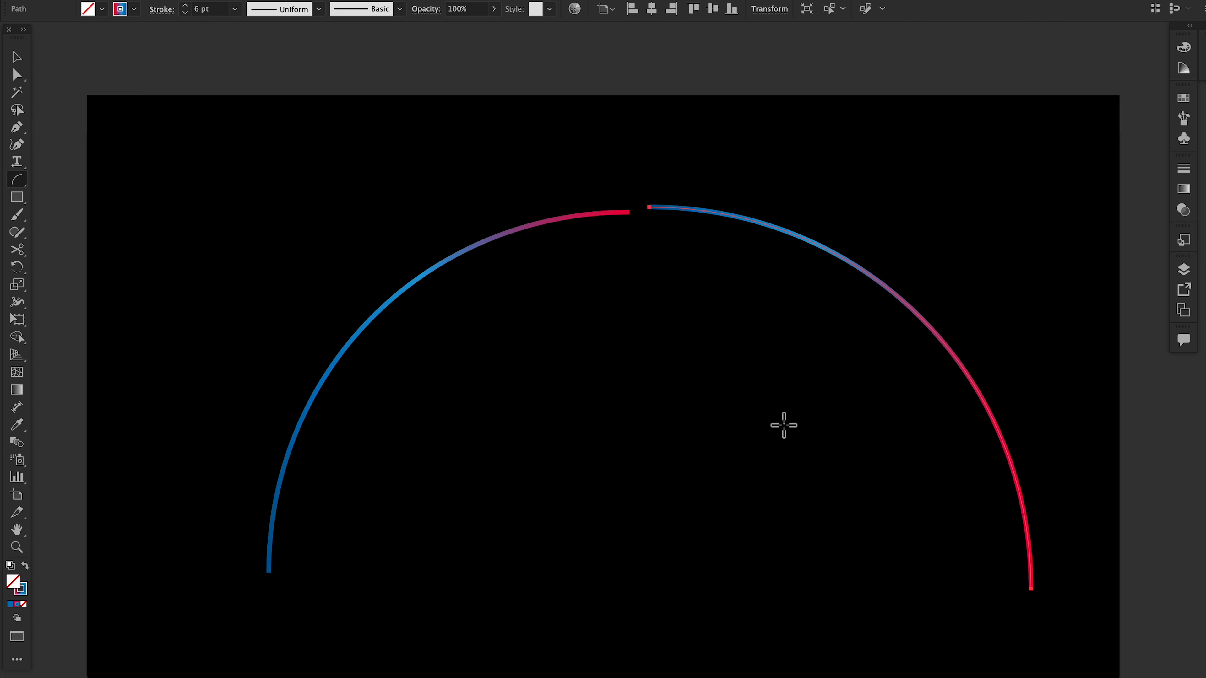
# Set the Arc Segment Tool options to the Closed type with a slope of -58
pyautogui.doubleClick(17, 180)
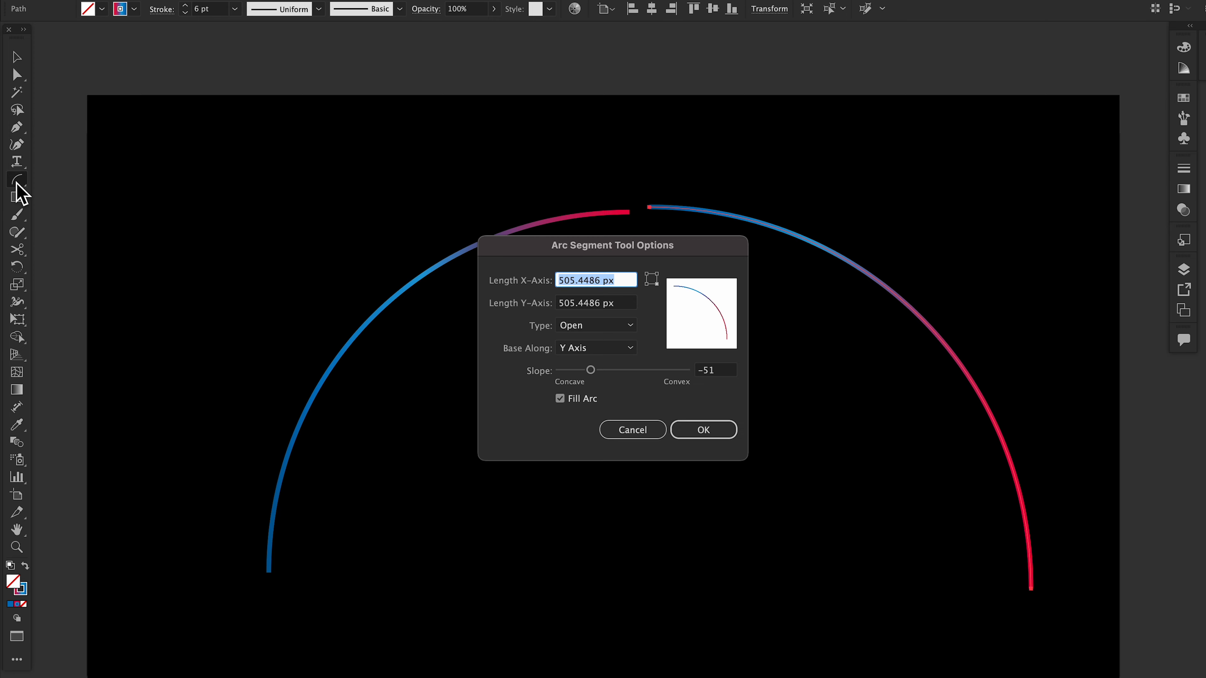
pyautogui.moveTo(529, 252)
pyautogui.mouseDown()
pyautogui.moveTo(544, 250)
pyautogui.moveTo(519, 254)
pyautogui.mouseUp()
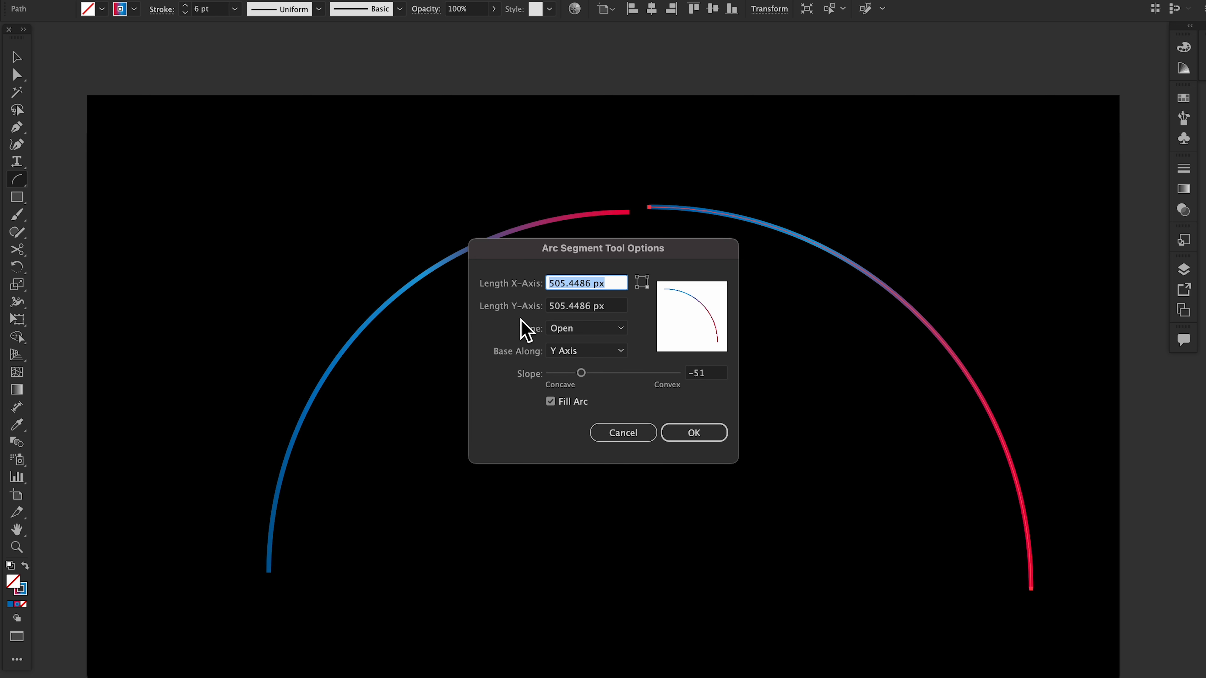
pyautogui.click(619, 334)
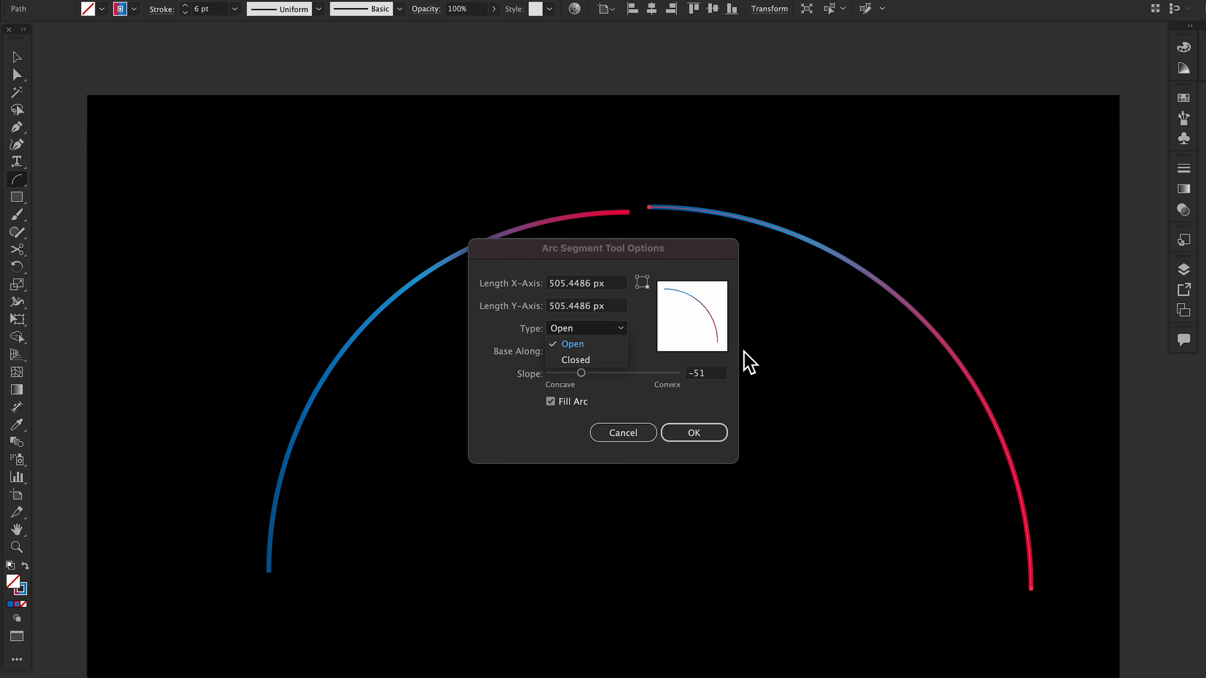
pyautogui.click(511, 341)
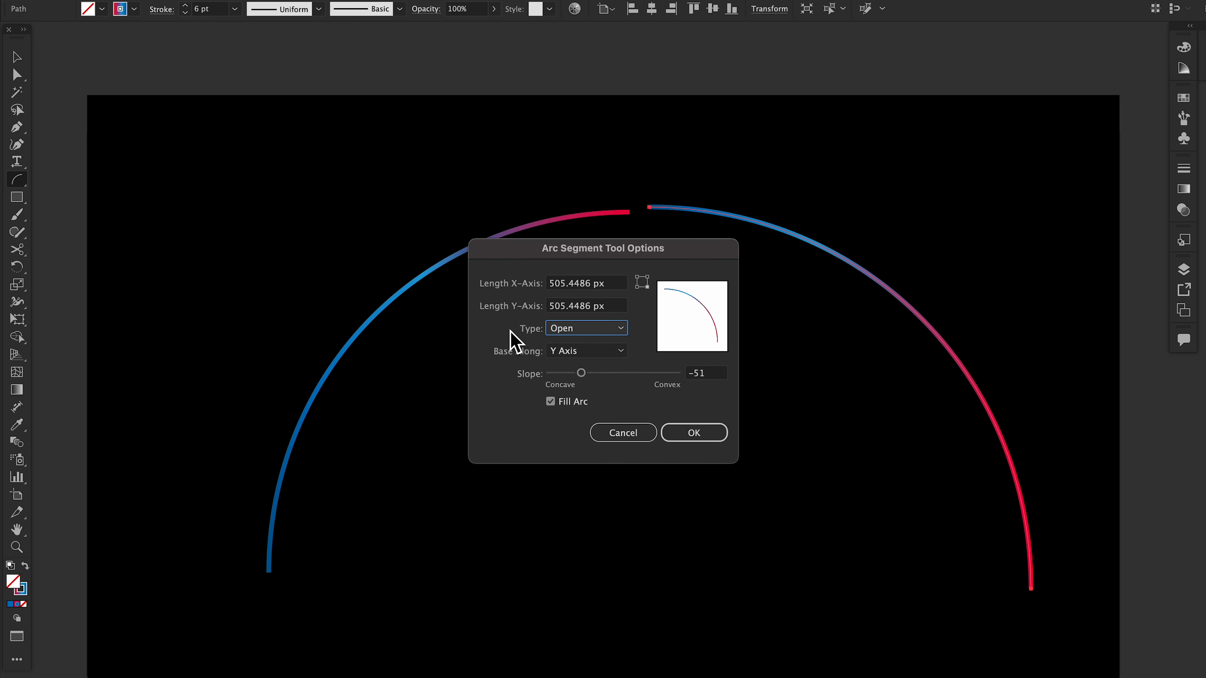
pyautogui.click(593, 334)
pyautogui.click(578, 364)
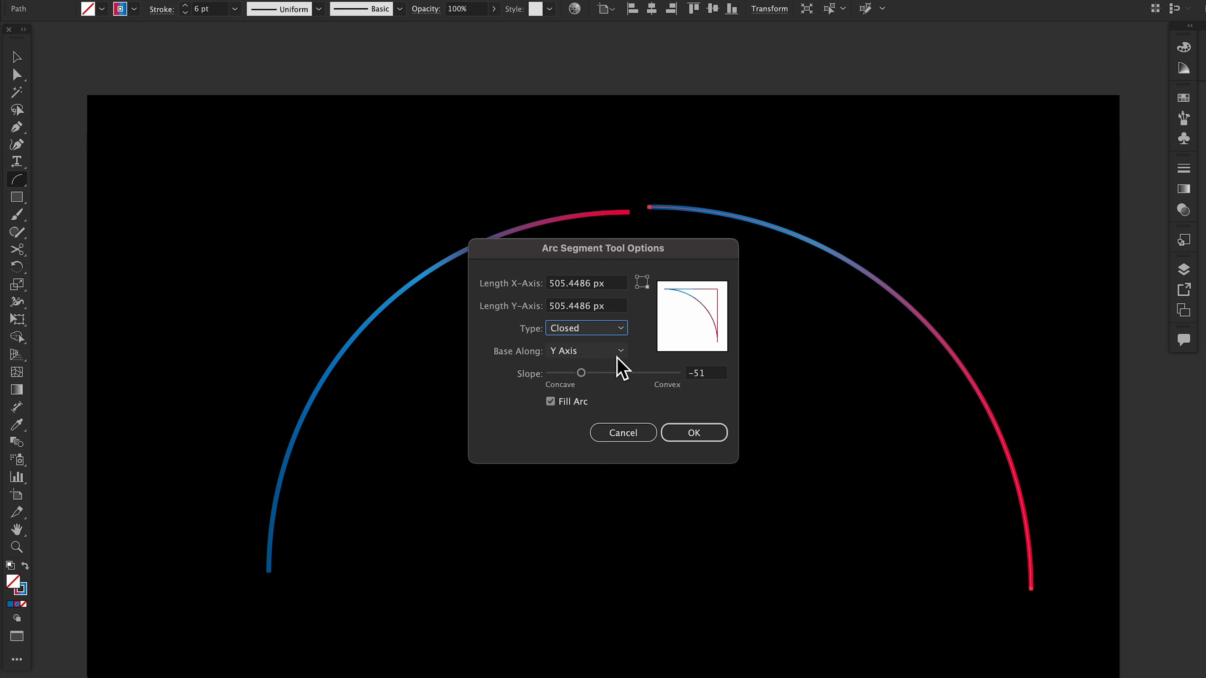
pyautogui.click(584, 375)
pyautogui.moveTo(587, 378)
pyautogui.mouseDown()
pyautogui.moveTo(611, 381)
pyautogui.moveTo(568, 378)
pyautogui.moveTo(580, 378)
pyautogui.mouseUp()
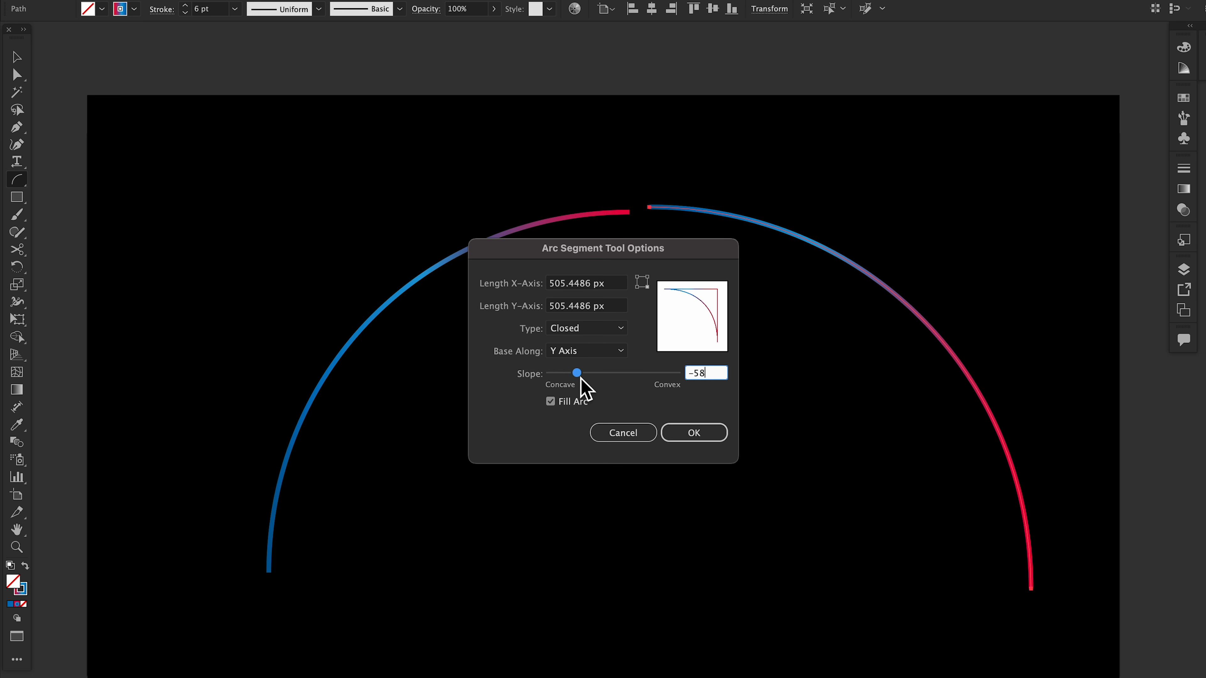
pyautogui.click(682, 445)
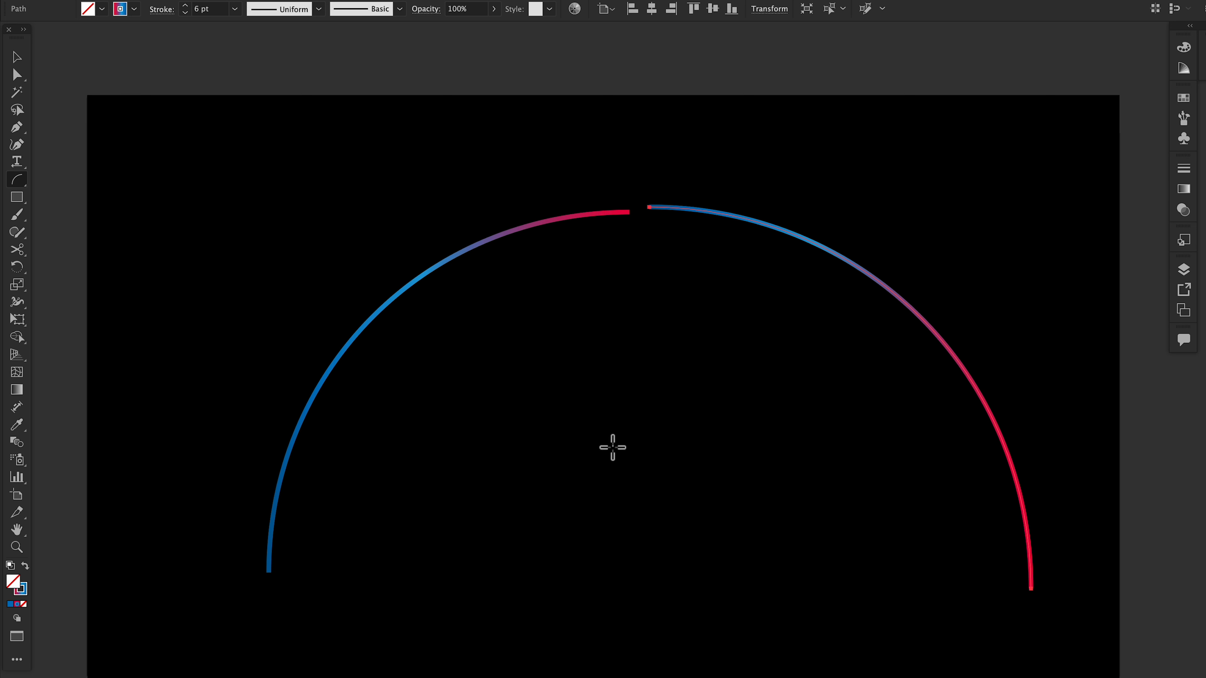
# Draw two closed arcs inside the open ones, the second about 358 px wide and high, and move it closer to the first
pyautogui.moveTo(634, 317); pyautogui.dragTo(353, 597)
pyautogui.moveTo(753, 311)
pyautogui.mouseDown()
pyautogui.moveTo(850, 513)
pyautogui.moveTo(907, 588)
pyautogui.mouseUp()
pyautogui.press('v')
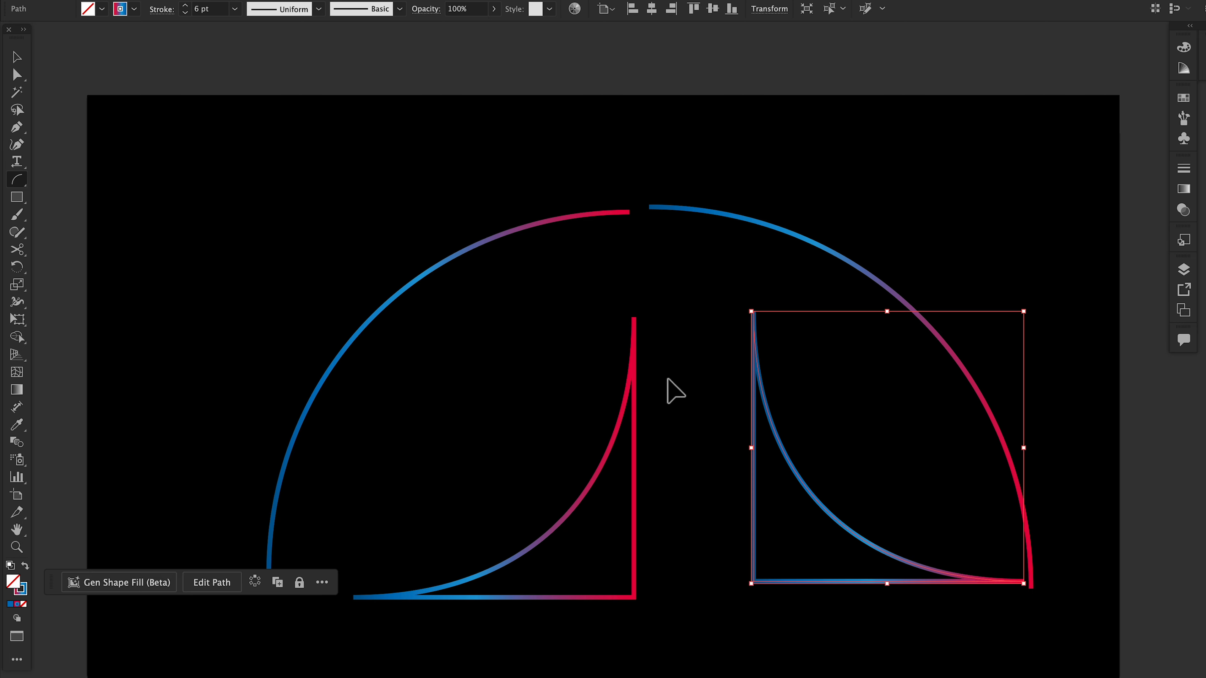
pyautogui.moveTo(755, 375); pyautogui.dragTo(720, 385)
pyautogui.moveTo(622, 301); pyautogui.dragTo(622, 301)
# Delete all the practice arcs from the artboard
pyautogui.click(317, 210)
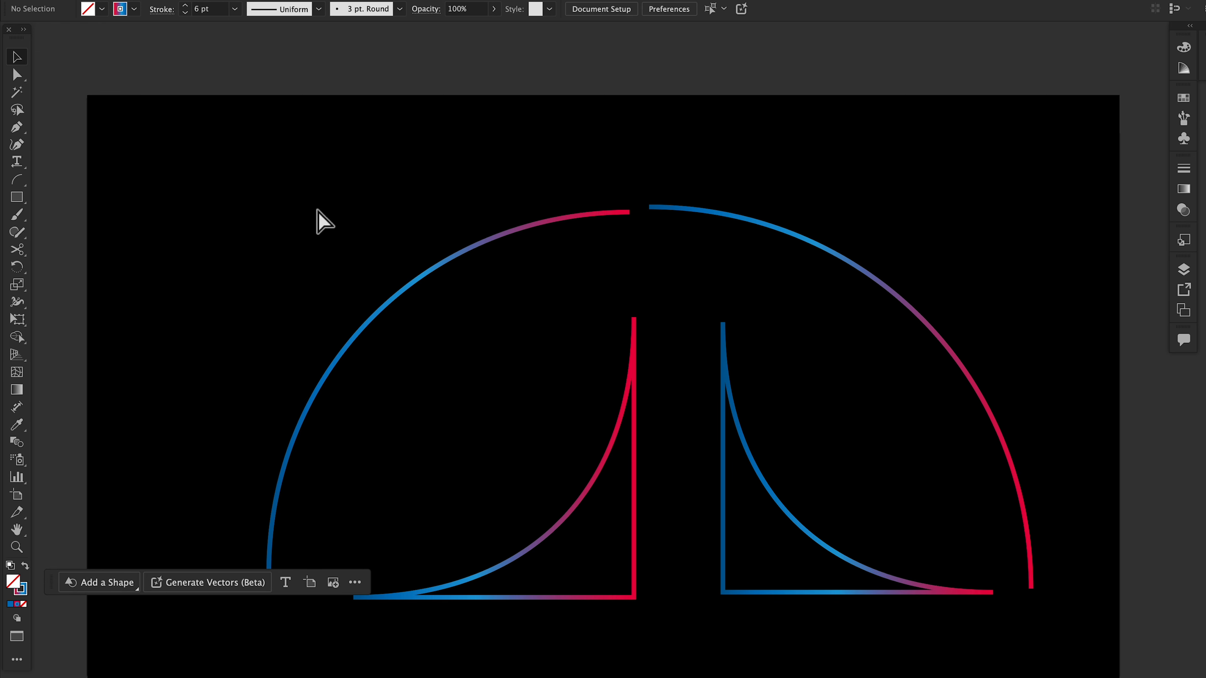
pyautogui.hotkey('ctrl', 'a')
pyautogui.press('Delete')
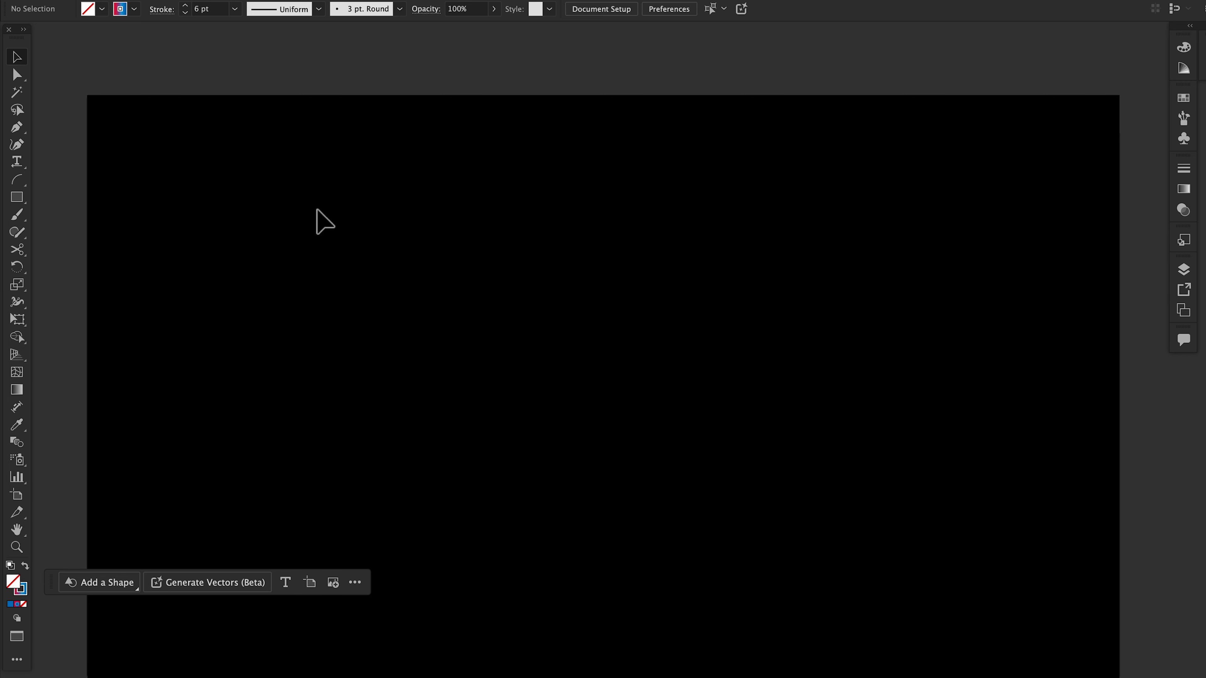
# Set the Arc Segment Tool options to the Open type with a convex slope of 60
pyautogui.click(16, 184)
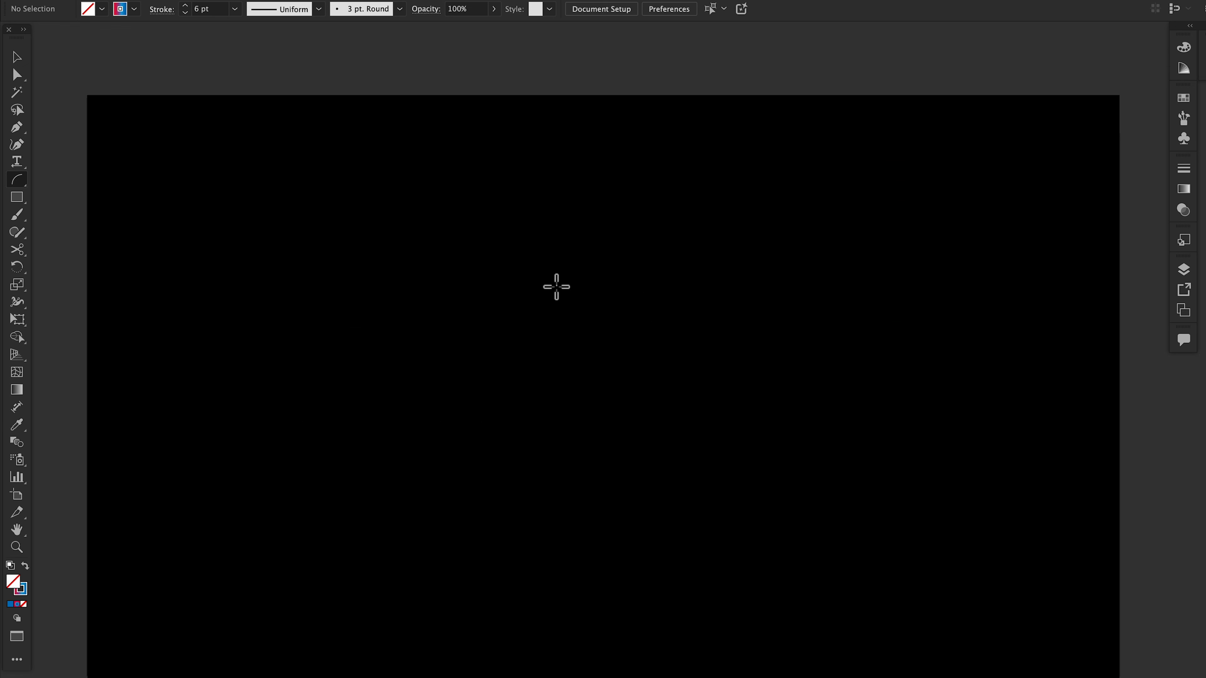
pyautogui.doubleClick(18, 182)
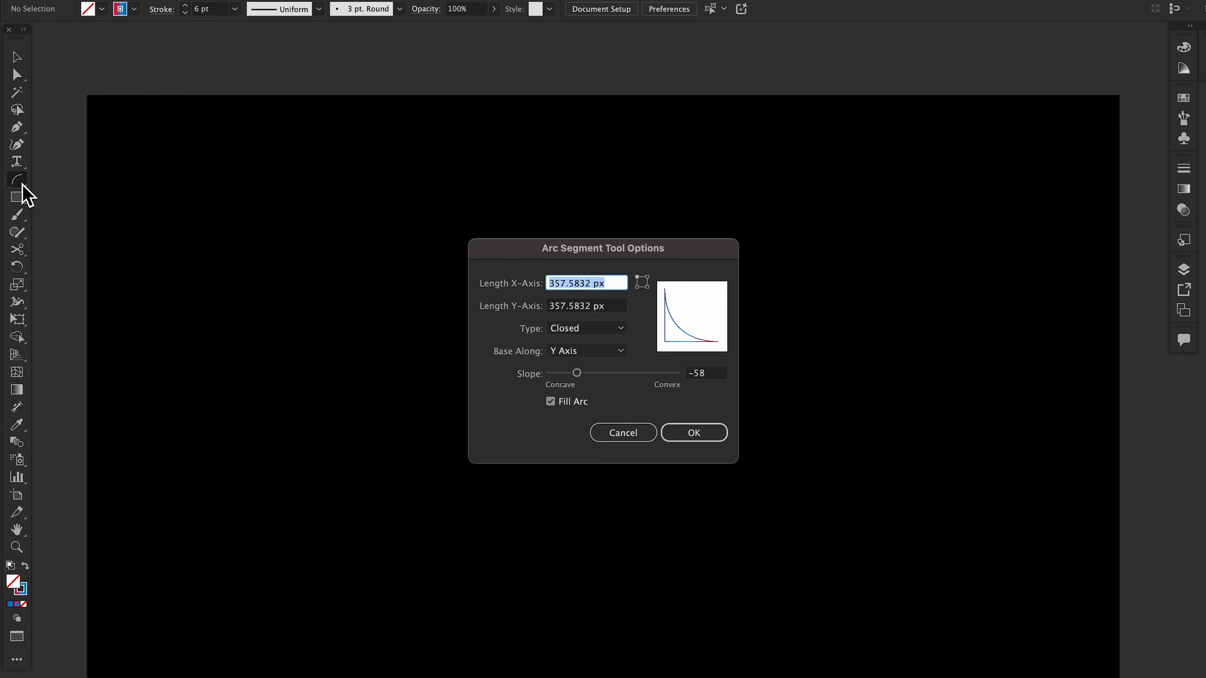
pyautogui.click(602, 329)
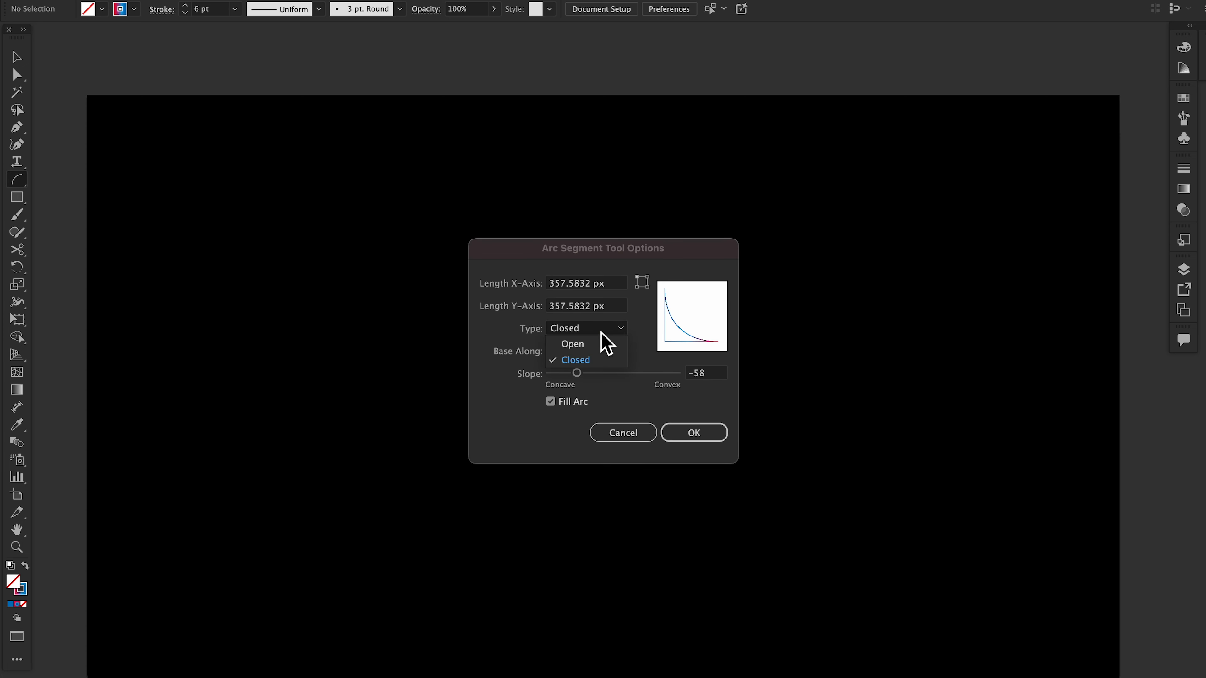
pyautogui.click(590, 349)
pyautogui.moveTo(577, 373); pyautogui.dragTo(653, 377)
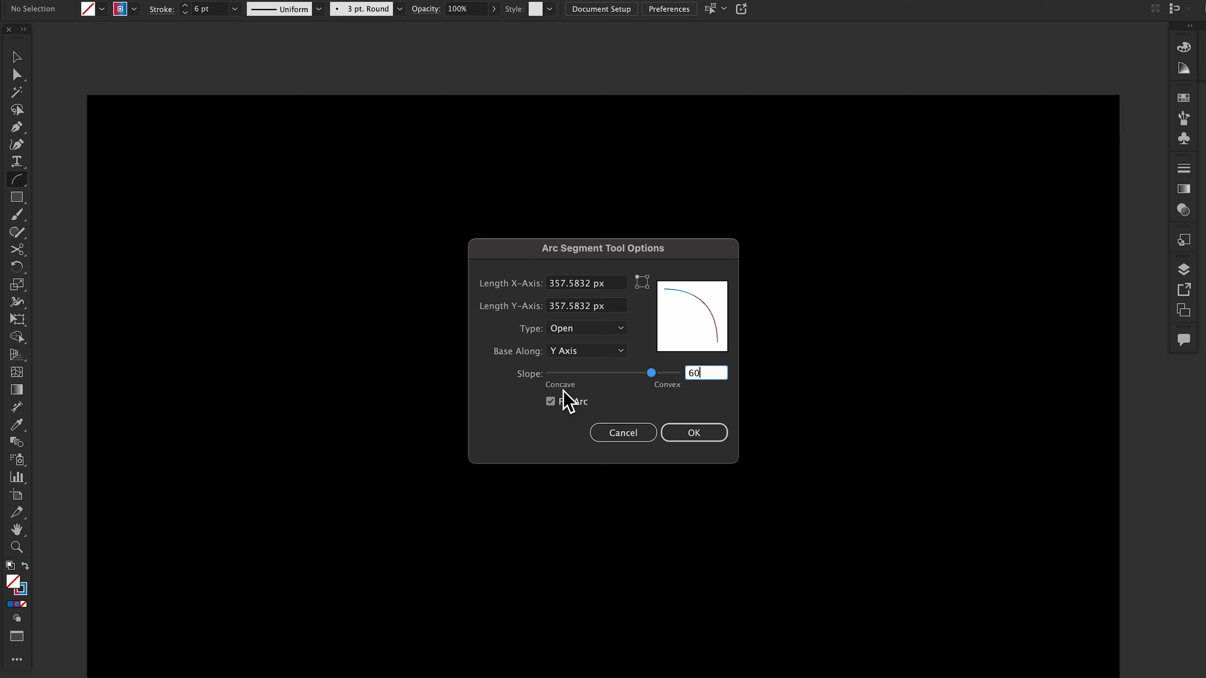
pyautogui.click(693, 433)
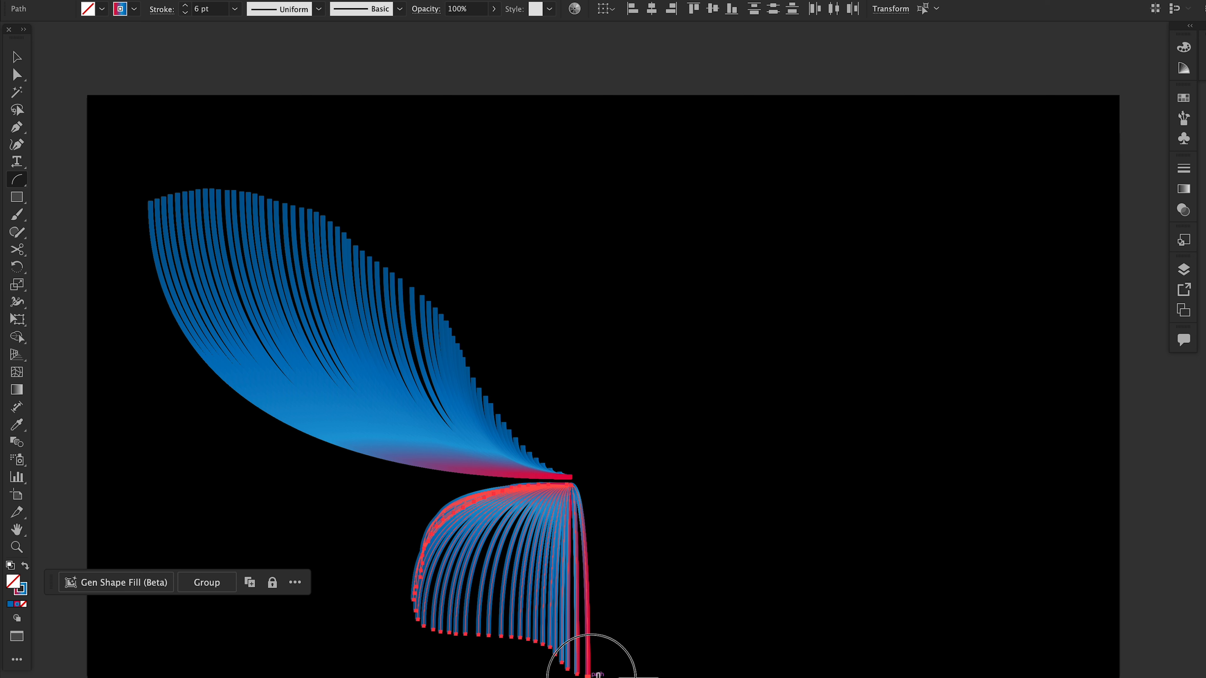
# Draw the butterfly's upper and lower left wings as fans of repeated arcs spreading from one centre point
pyautogui.moveTo(595, 660); pyautogui.dragTo(681, 659)
pyautogui.press('v')
pyautogui.click(654, 558)
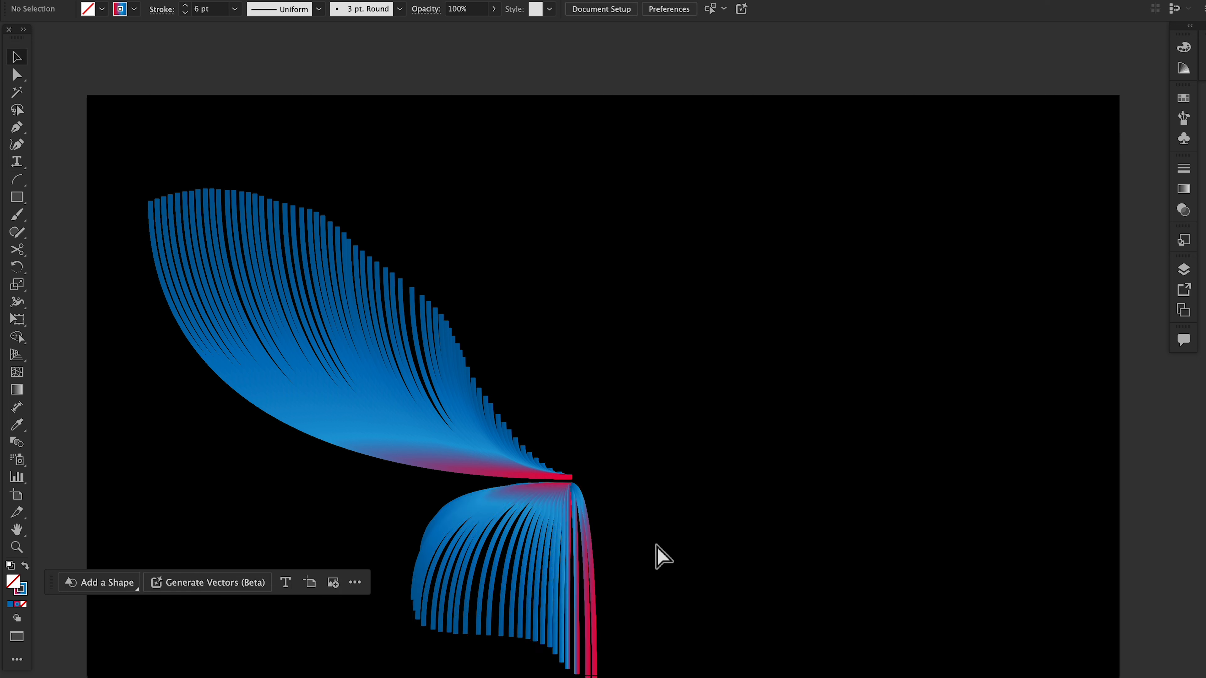
# Group all the wing arcs and give them 1 pt strokes with round dot arrowheads at their ends
pyautogui.hotkey('ctrl', 'a')
pyautogui.hotkey('ctrl', 'g')
pyautogui.click(161, 9)
pyautogui.click(144, 166)
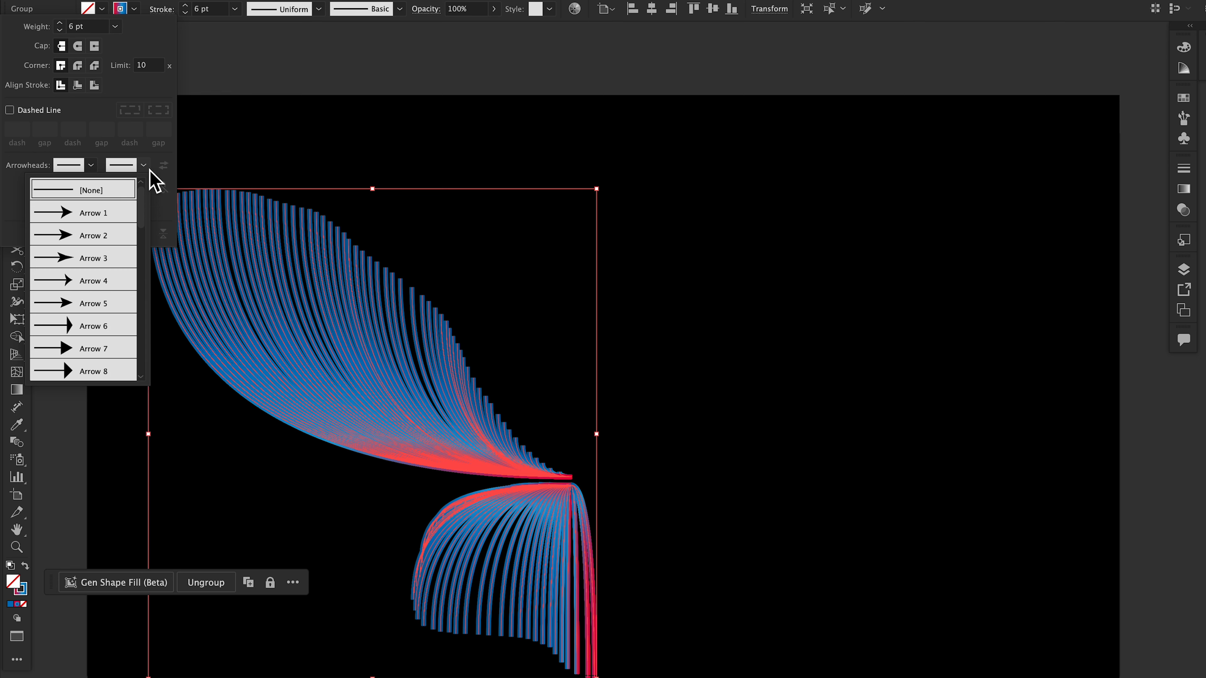
pyautogui.moveTo(139, 222); pyautogui.dragTo(139, 300)
pyautogui.click(96, 247)
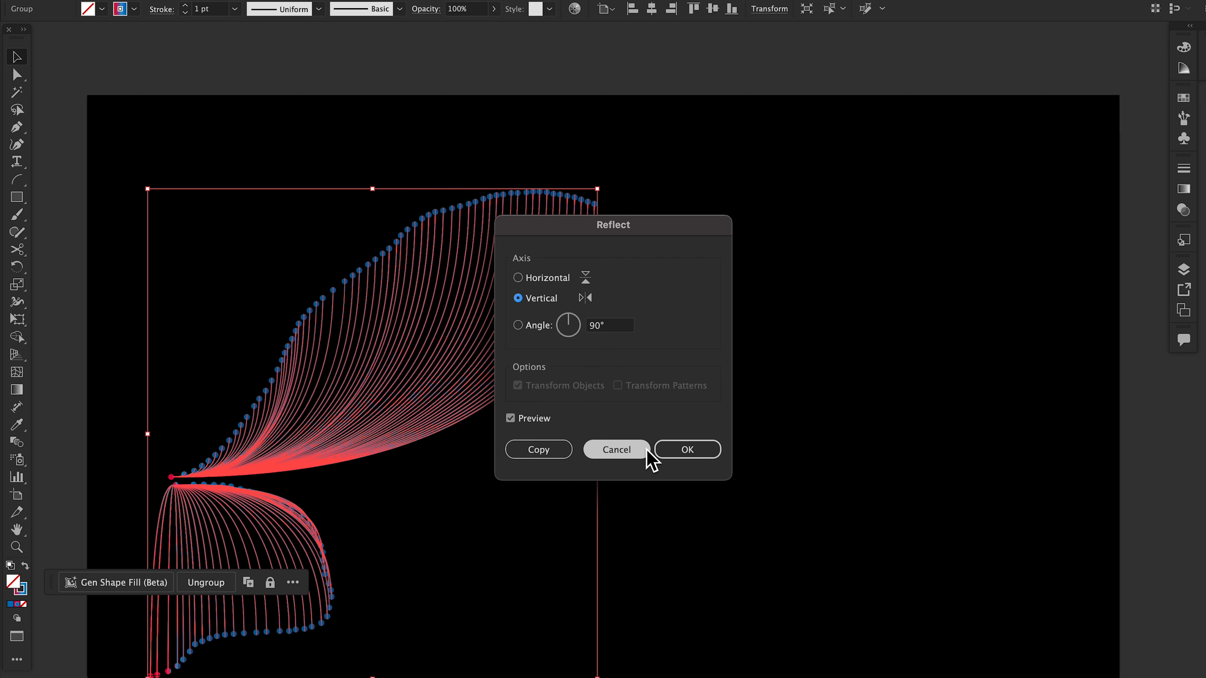
# Reflect a copy of the wing group across the vertical axis and place it as the butterfly's right wings
pyautogui.click(538, 451)
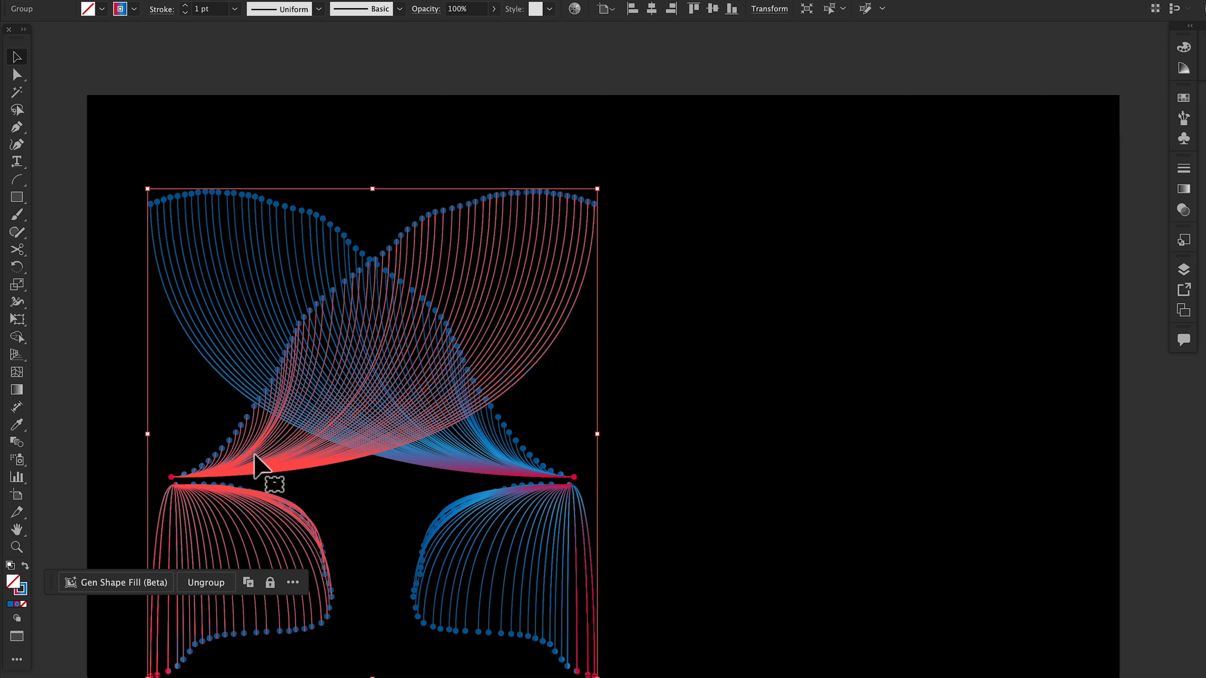
pyautogui.moveTo(264, 470); pyautogui.dragTo(440, 453)
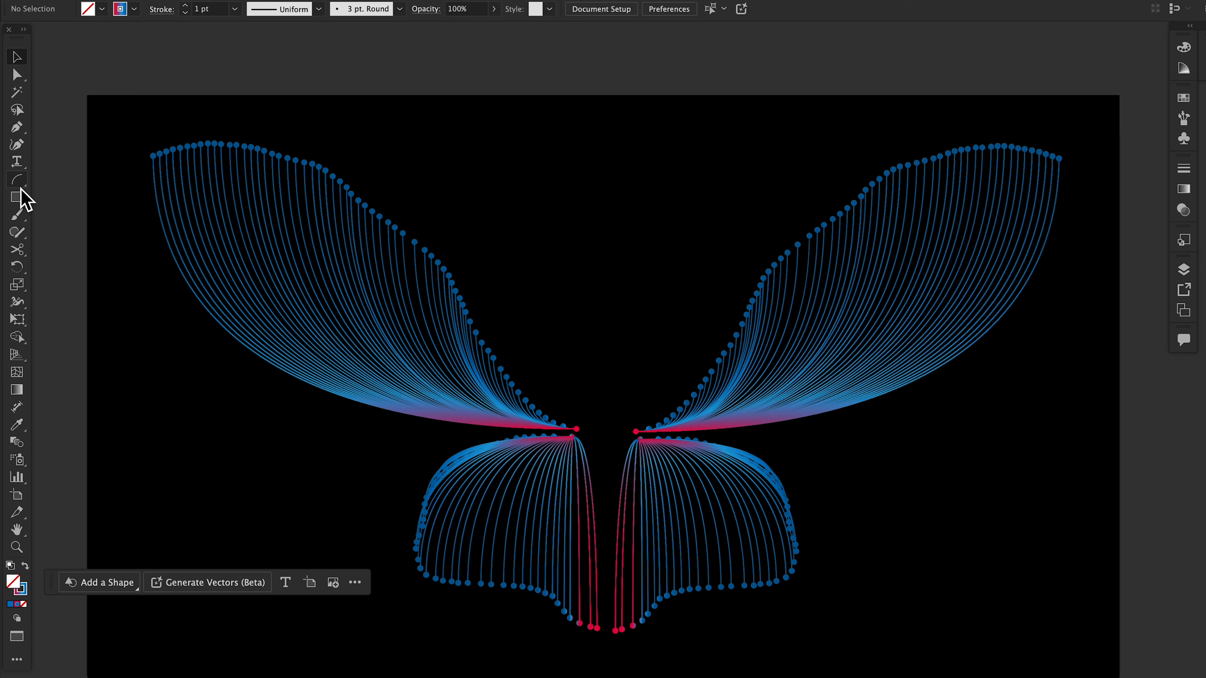
# Draw two crossing arcs as antennae between the upper wings and shift both slightly downward together
pyautogui.click(17, 179)
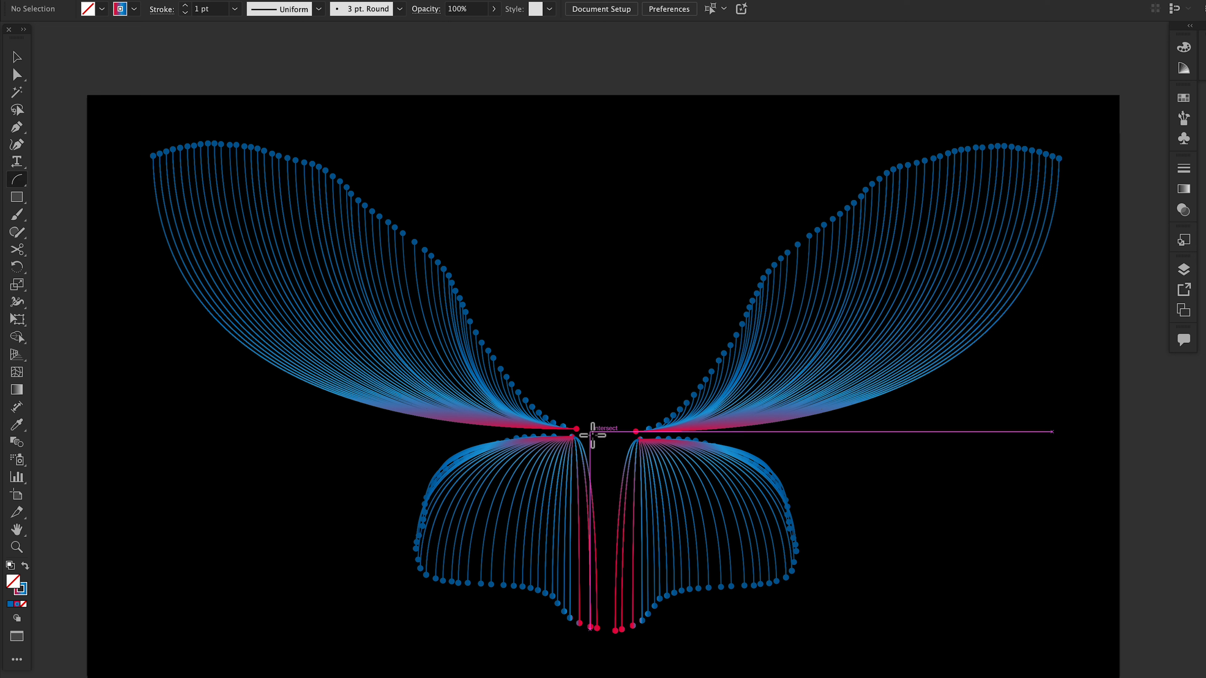
pyautogui.moveTo(553, 409); pyautogui.dragTo(749, 207)
pyautogui.moveTo(667, 405); pyautogui.dragTo(482, 208)
pyautogui.press('v')
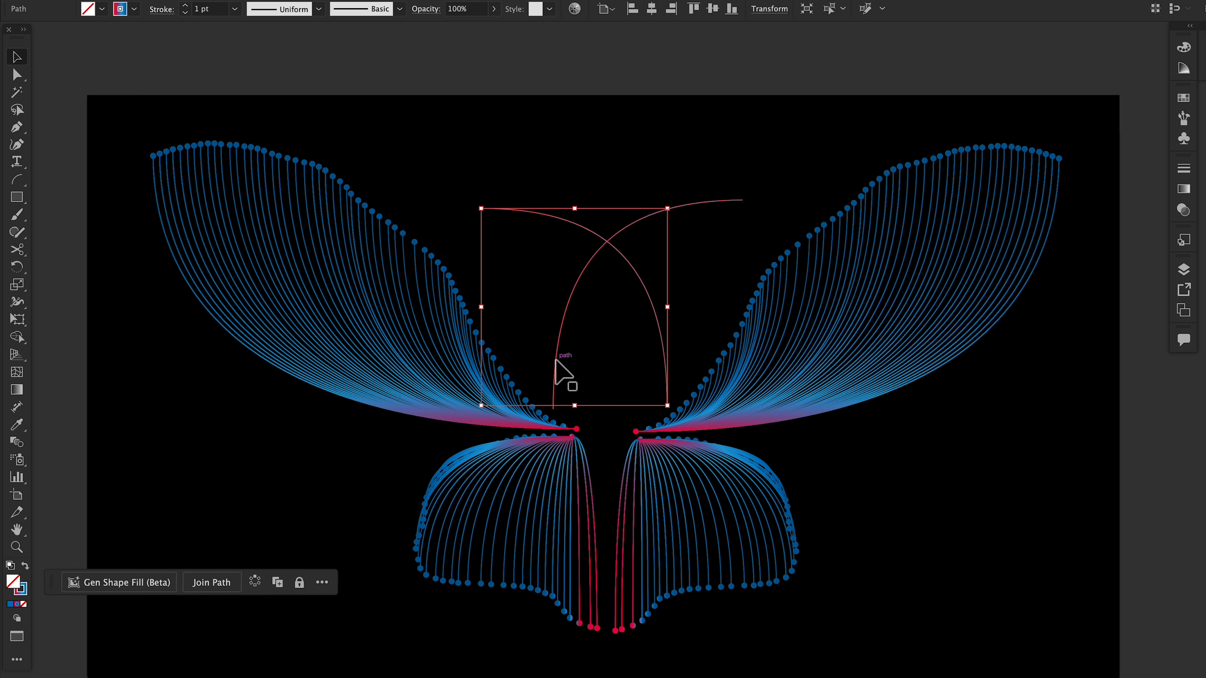
pyautogui.keyDown('shift'); pyautogui.click(554, 358); pyautogui.keyUp('shift')
pyautogui.moveTo(608, 246); pyautogui.dragTo(610, 258)
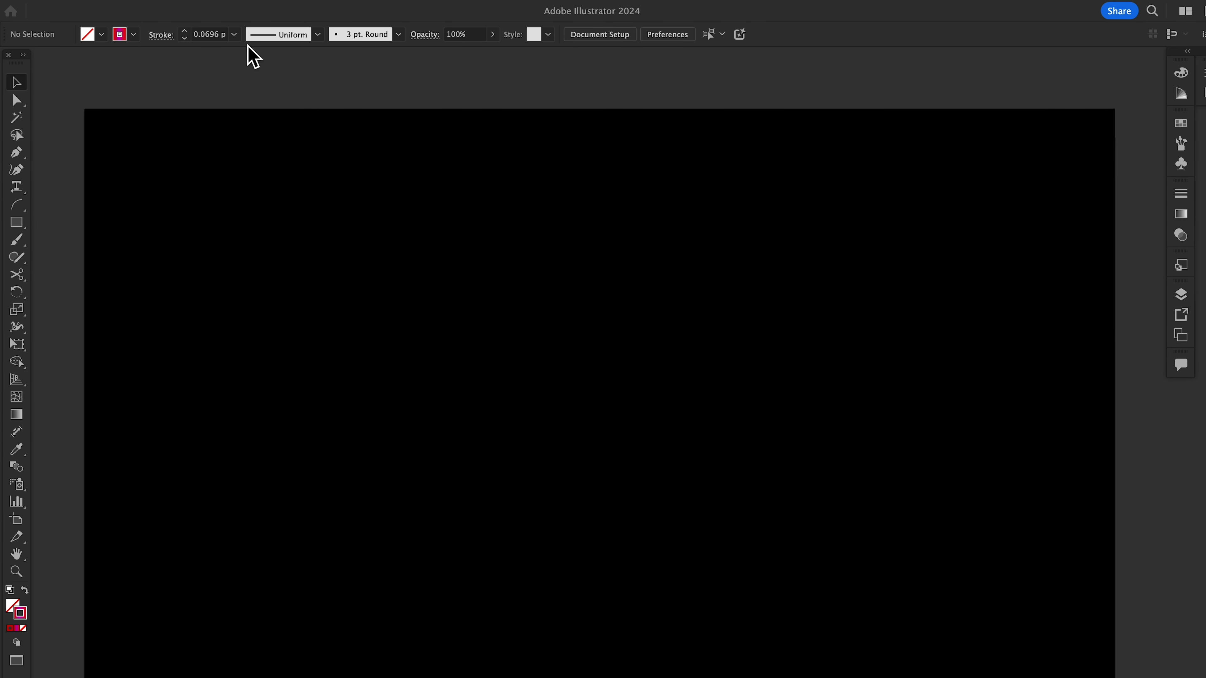
# Ready the Arc tool on the blank artboard with the red and purple gradient swatch as stroke, and check its gradient settings
pyautogui.click(16, 204)
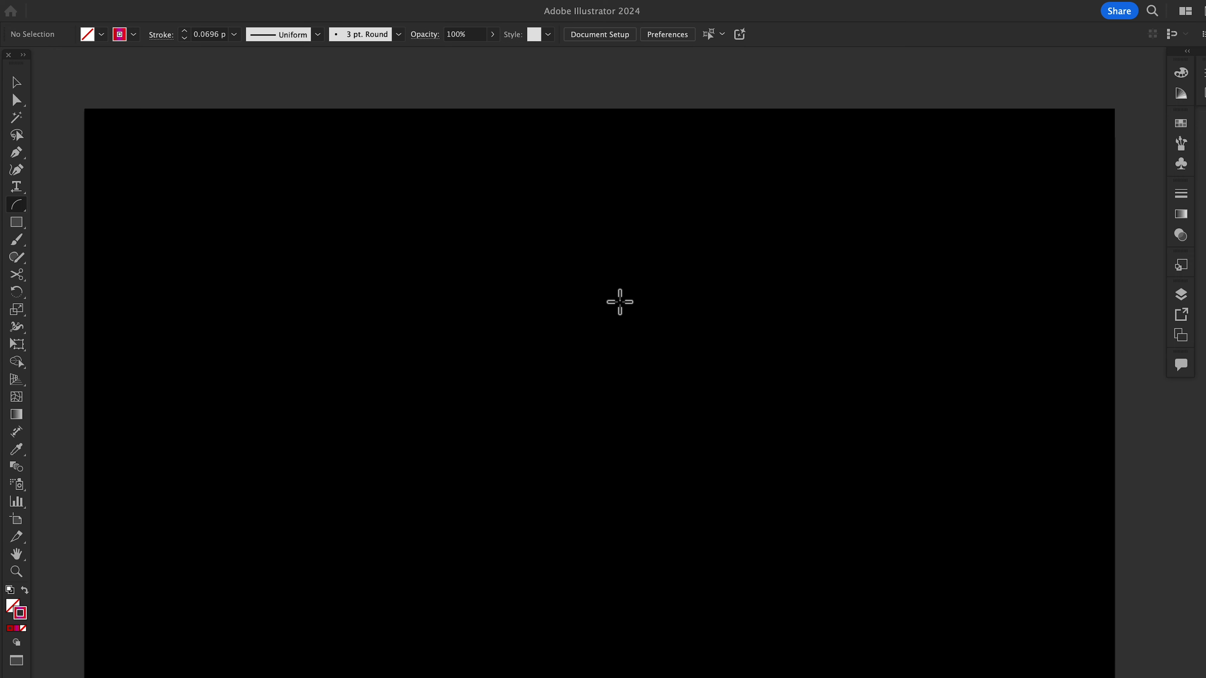
pyautogui.click(120, 39)
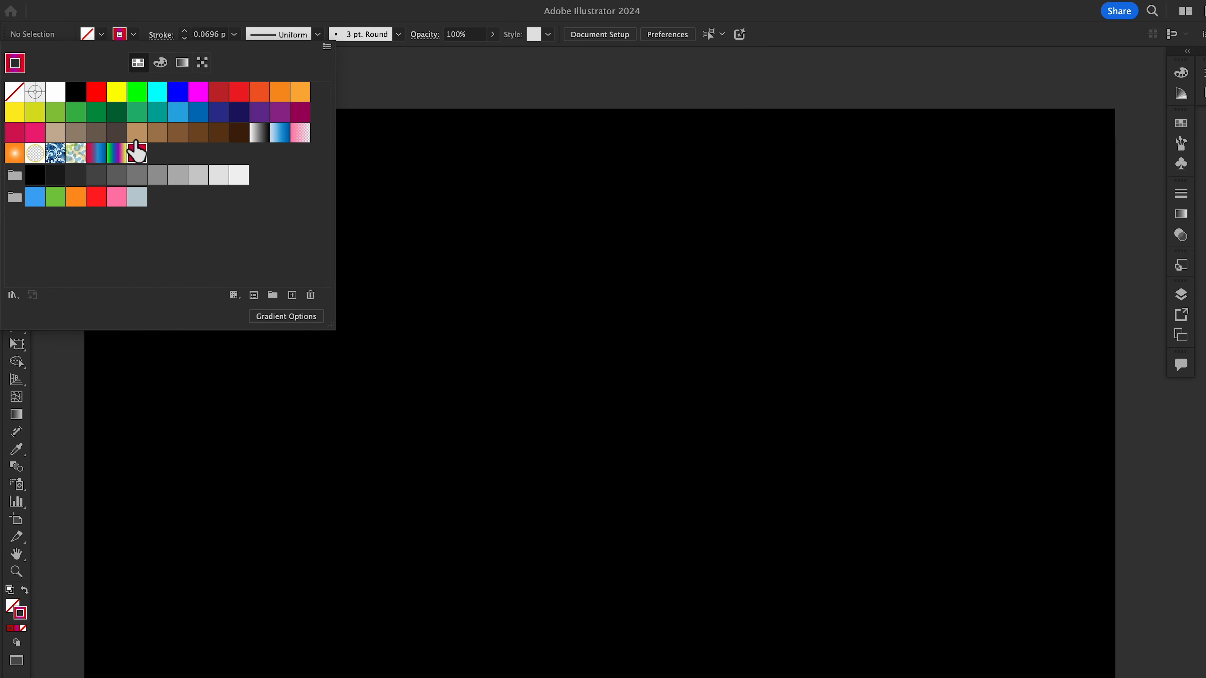
pyautogui.click(140, 152)
pyautogui.click(1183, 217)
pyautogui.click(1183, 219)
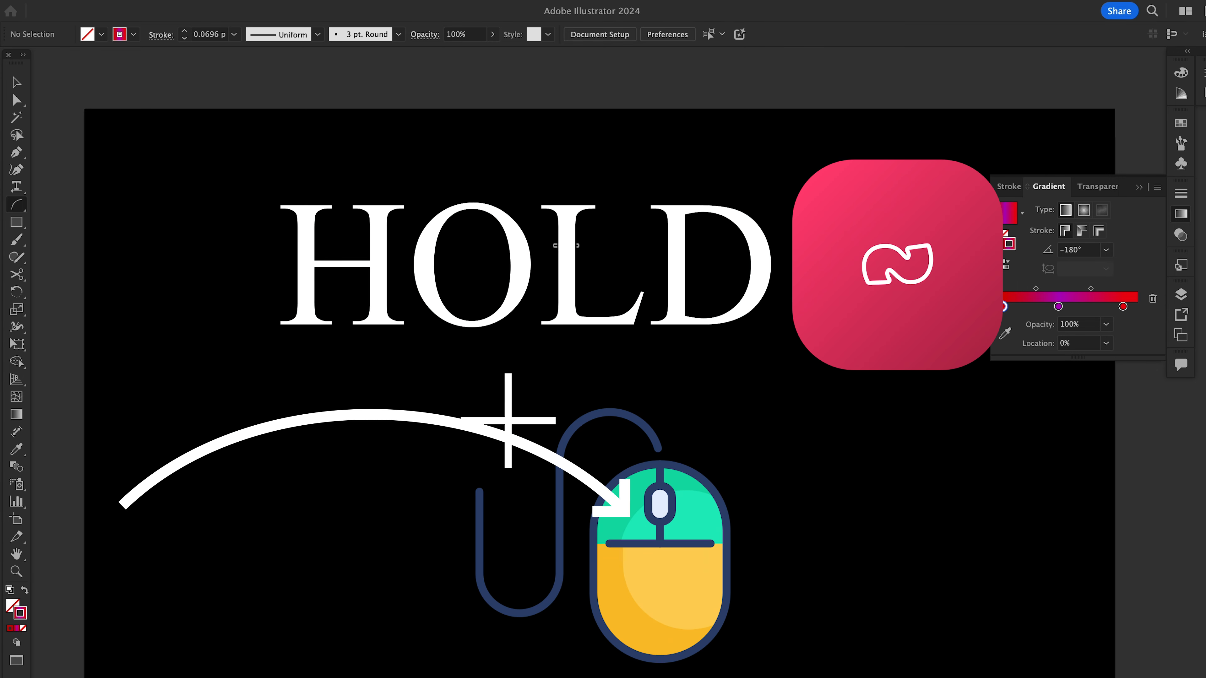
# Draw a narrow upright feather of repeated arcs near the artboard's upper middle and select its arcs
pyautogui.moveTo(552, 323)
pyautogui.mouseDown()
pyautogui.moveTo(549, 216)
pyautogui.moveTo(561, 176)
pyautogui.moveTo(596, 143)
pyautogui.moveTo(567, 329)
pyautogui.mouseUp()
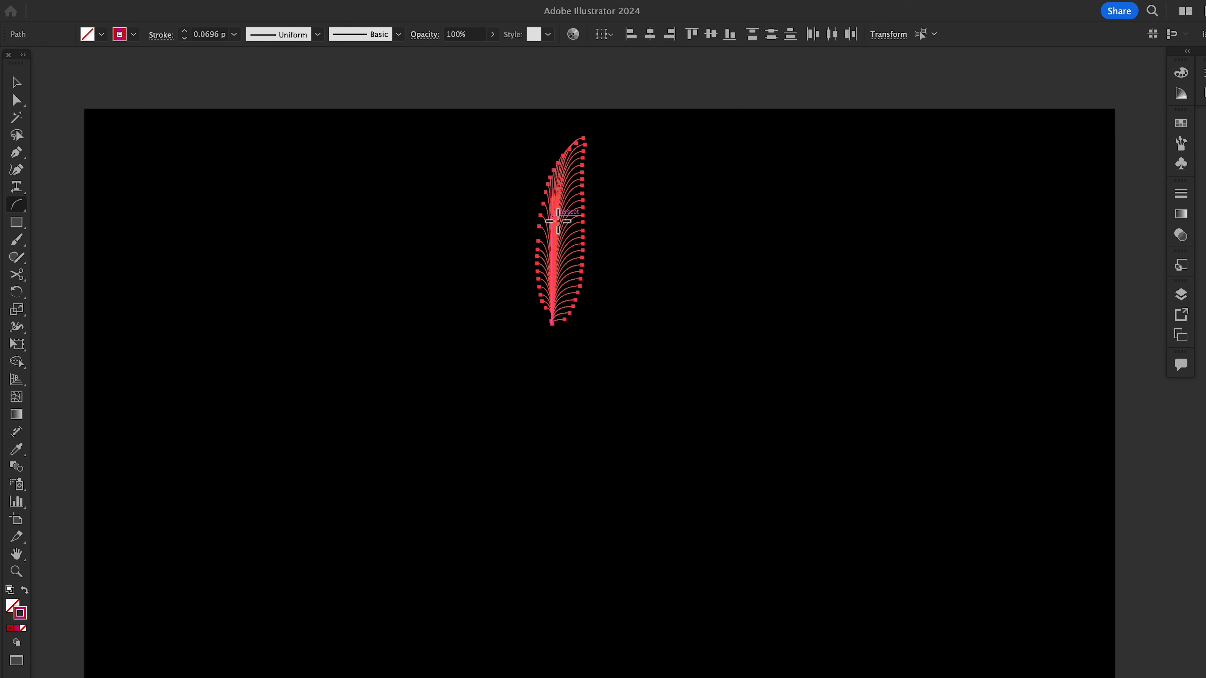
pyautogui.press('v')
pyautogui.press('super')
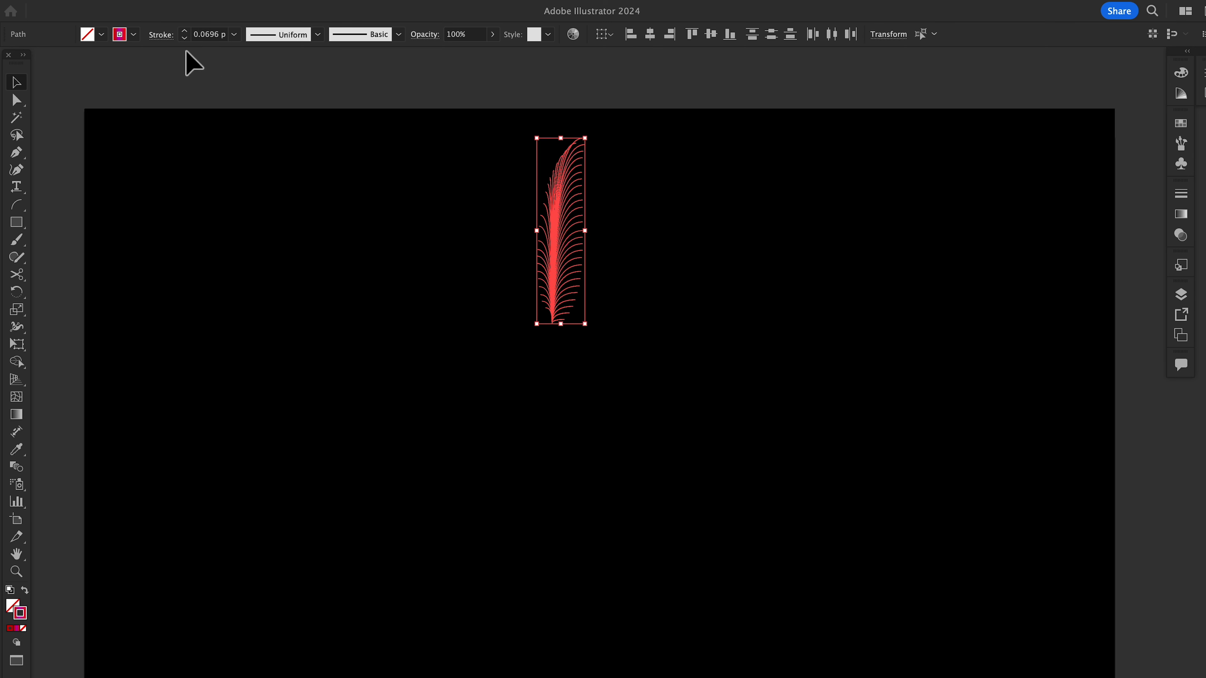
# Add the Arrow 21 arrowhead to the ends of the feather's arcs and set their stroke weight to 0.5 pt
pyautogui.click(161, 36)
pyautogui.click(143, 190)
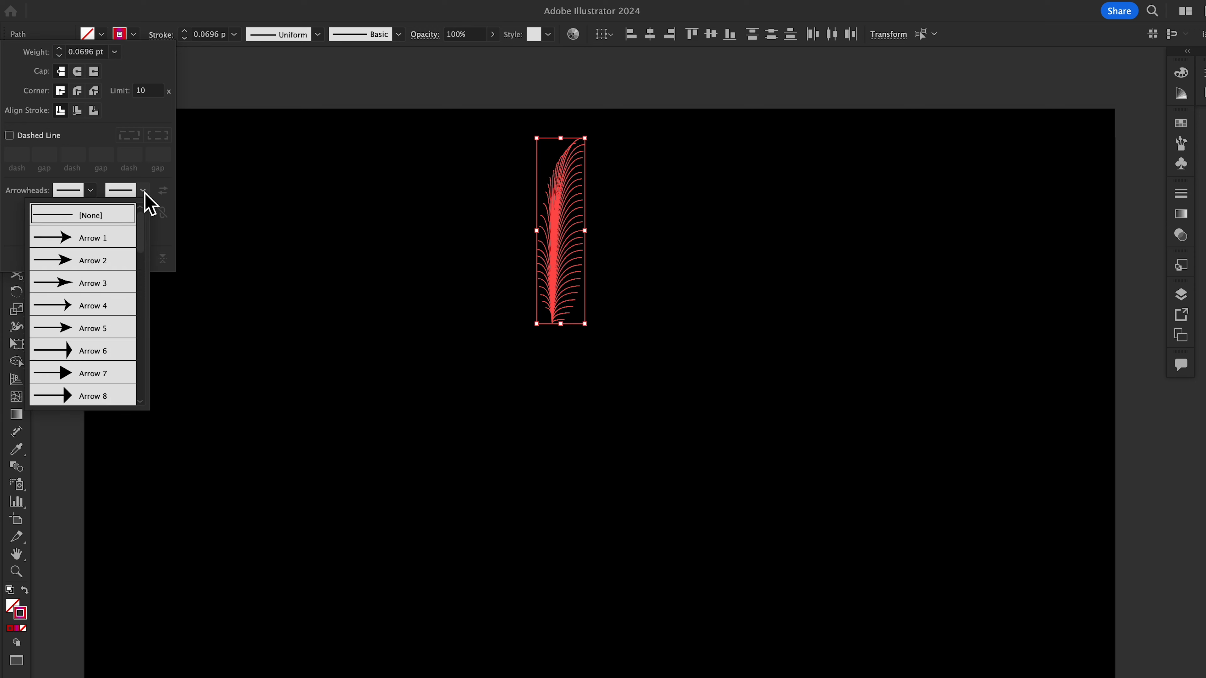
pyautogui.scroll(-2, 148, 266)
pyautogui.moveTo(145, 250); pyautogui.dragTo(142, 320)
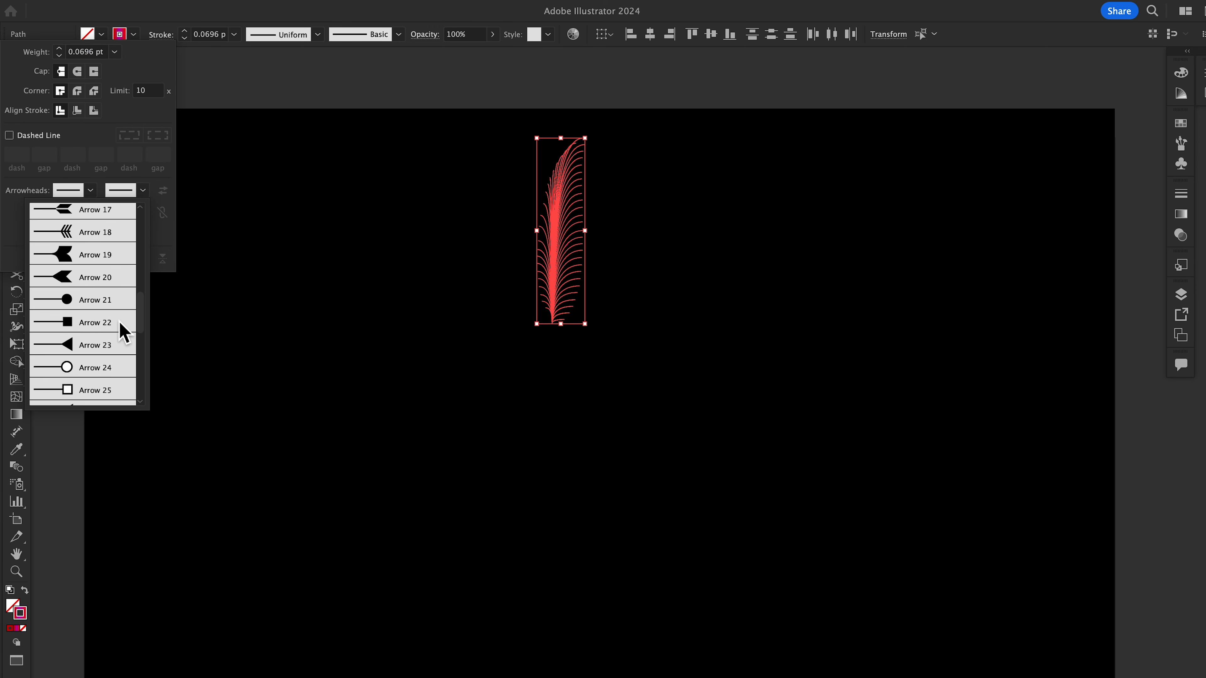
pyautogui.click(105, 304)
pyautogui.click(114, 52)
pyautogui.click(95, 87)
pyautogui.click(361, 247)
# Group all the arcs of the feather
pyautogui.moveTo(389, 138); pyautogui.dragTo(682, 353)
pyautogui.press('super+g')
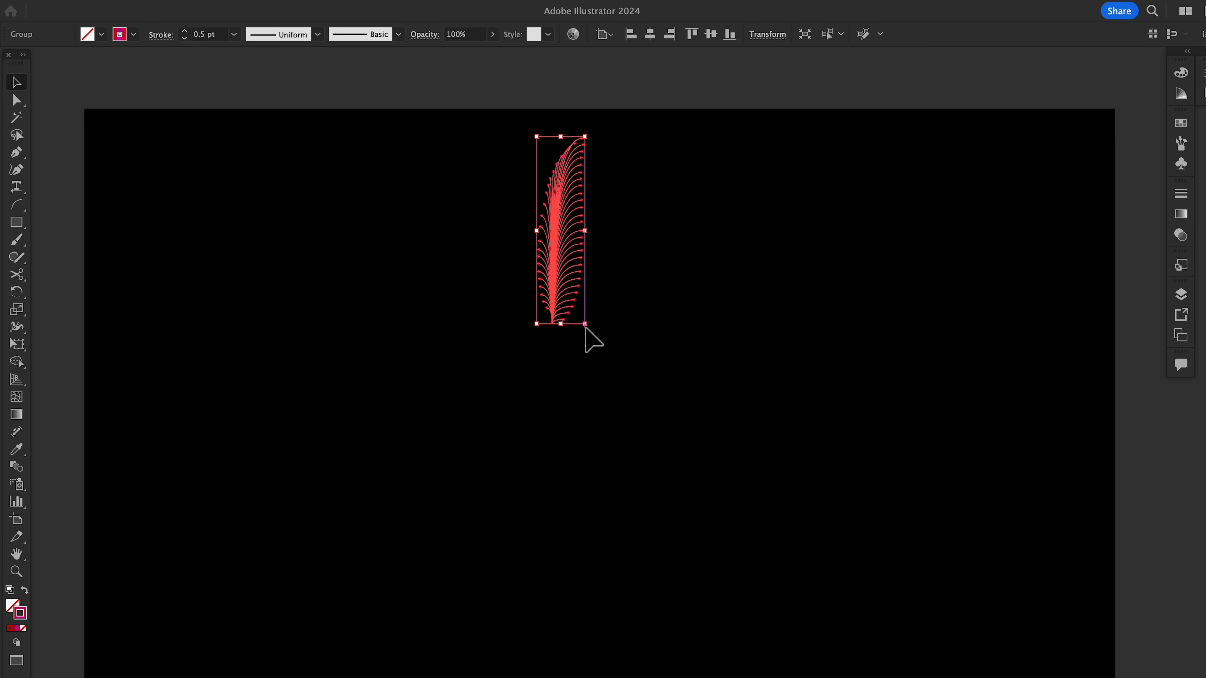
pyautogui.click(589, 283)
# Rotate a copy of the feather group by 40° around a point directly below it
pyautogui.click(564, 277)
pyautogui.click(18, 294)
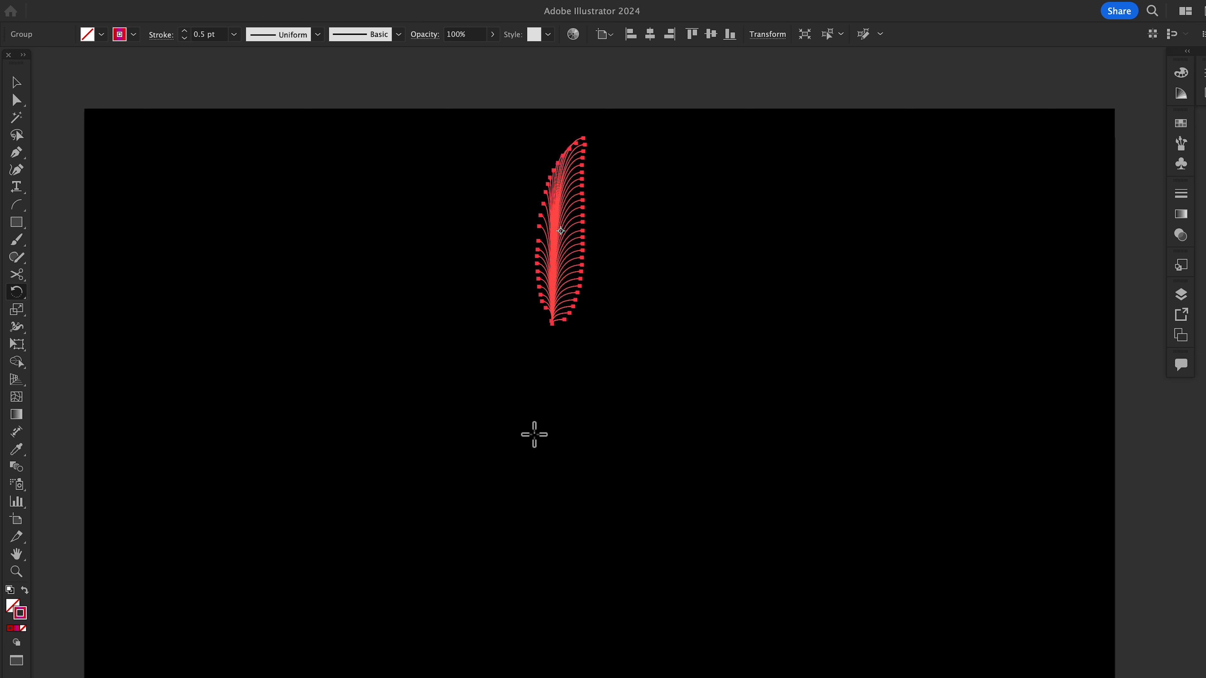
pyautogui.click(558, 482)
pyautogui.keyDown('alt'); pyautogui.click(559, 482); pyautogui.keyUp('alt')
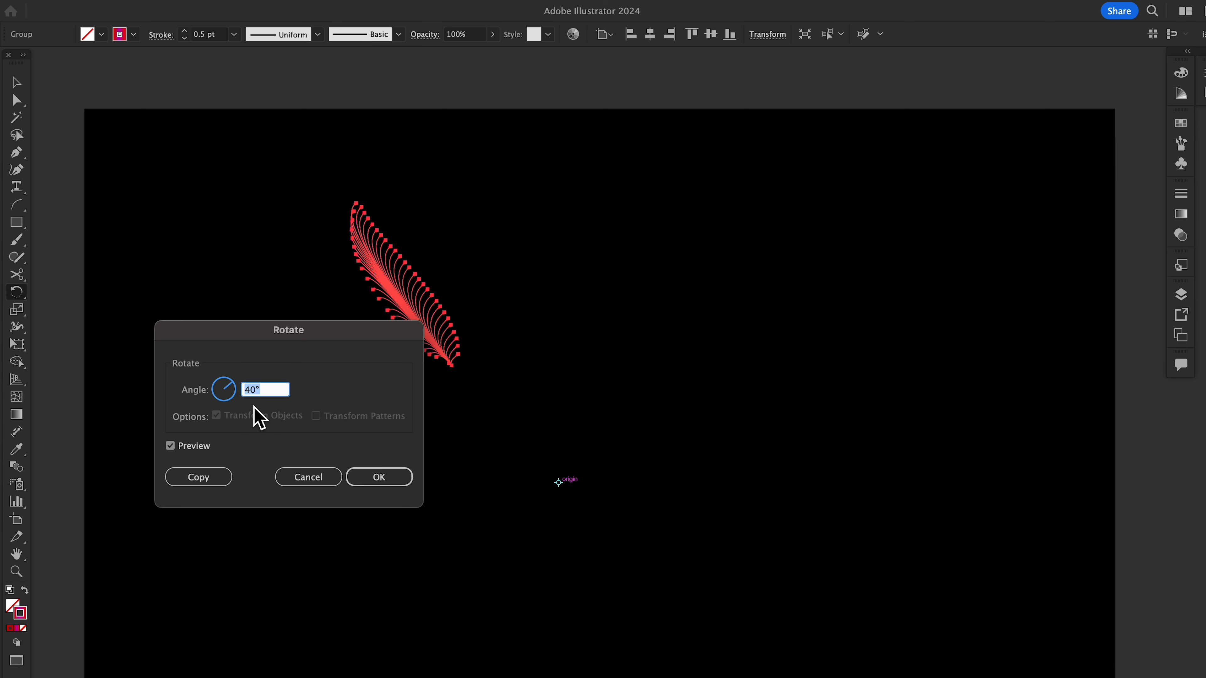
pyautogui.click(208, 477)
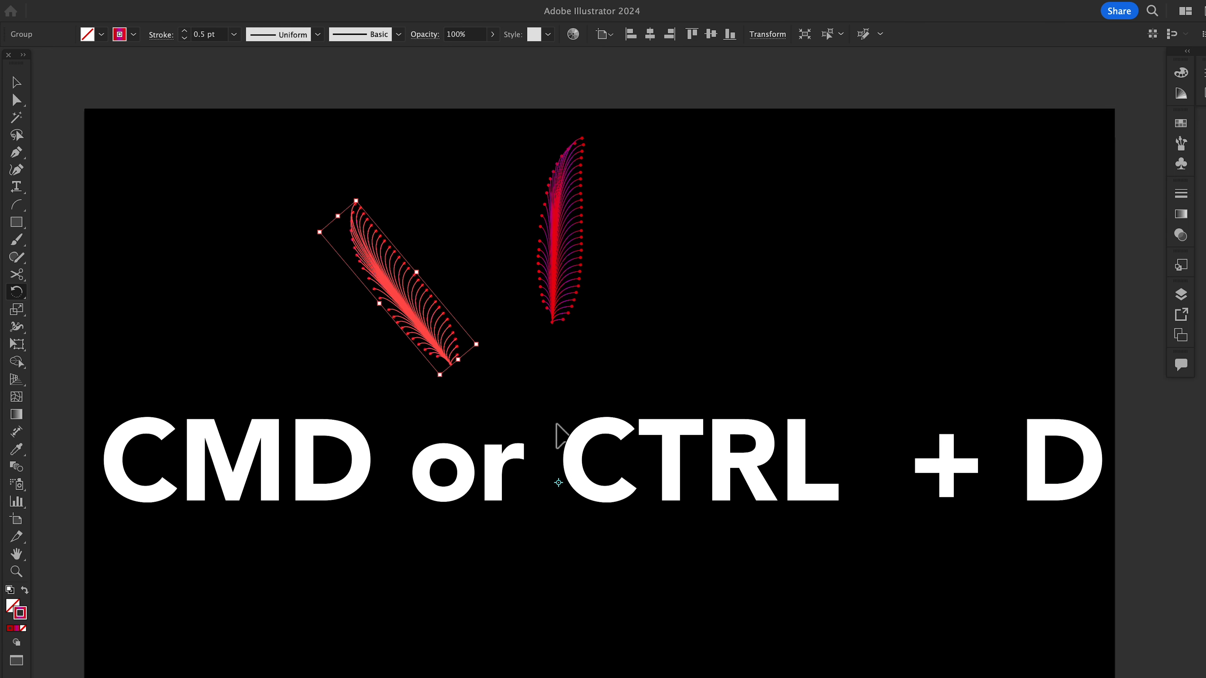
# Repeat the rotated copy seven more times to complete the full circle of feathers
pyautogui.press('super+d')
pyautogui.press('super+d')
pyautogui.press('super+d')
pyautogui.press('super+d')
pyautogui.press('super+d')
pyautogui.press('super+d')
pyautogui.press('super+d')
pyautogui.press('v')
# Draw a sweeping fan of repeated arcs from the artboard's lower left area using the red and purple gradient stroke at 0.75 pt
pyautogui.click(134, 33)
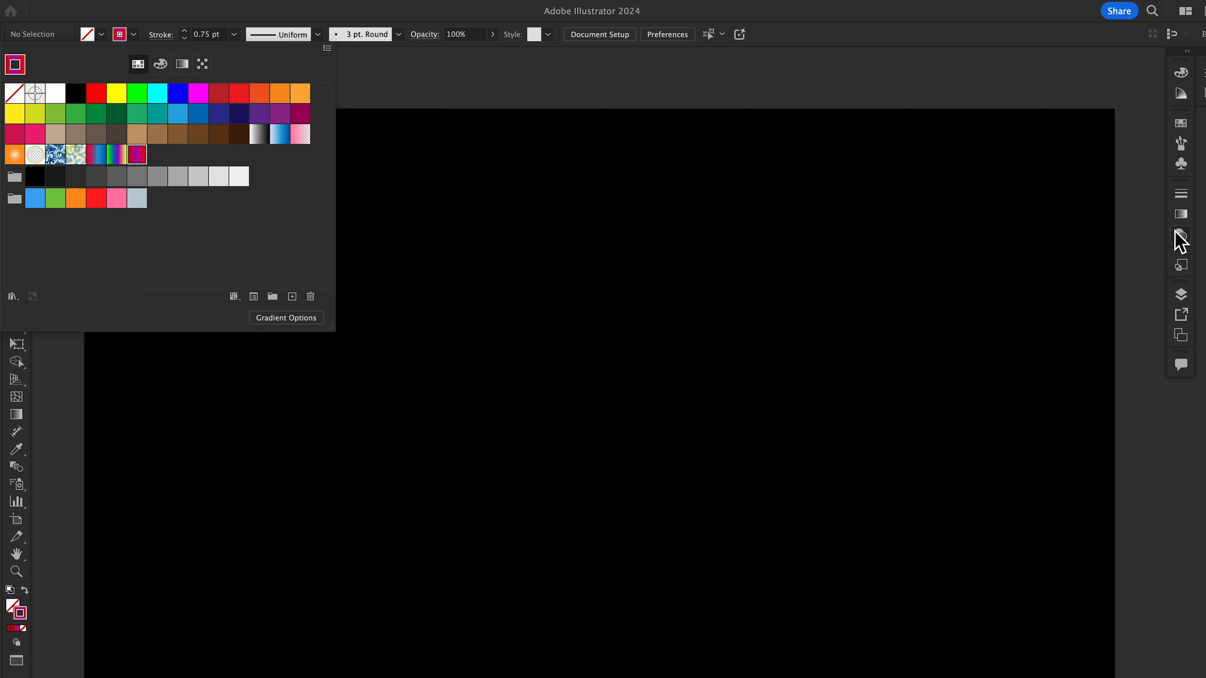
pyautogui.click(1185, 216)
pyautogui.click(1185, 219)
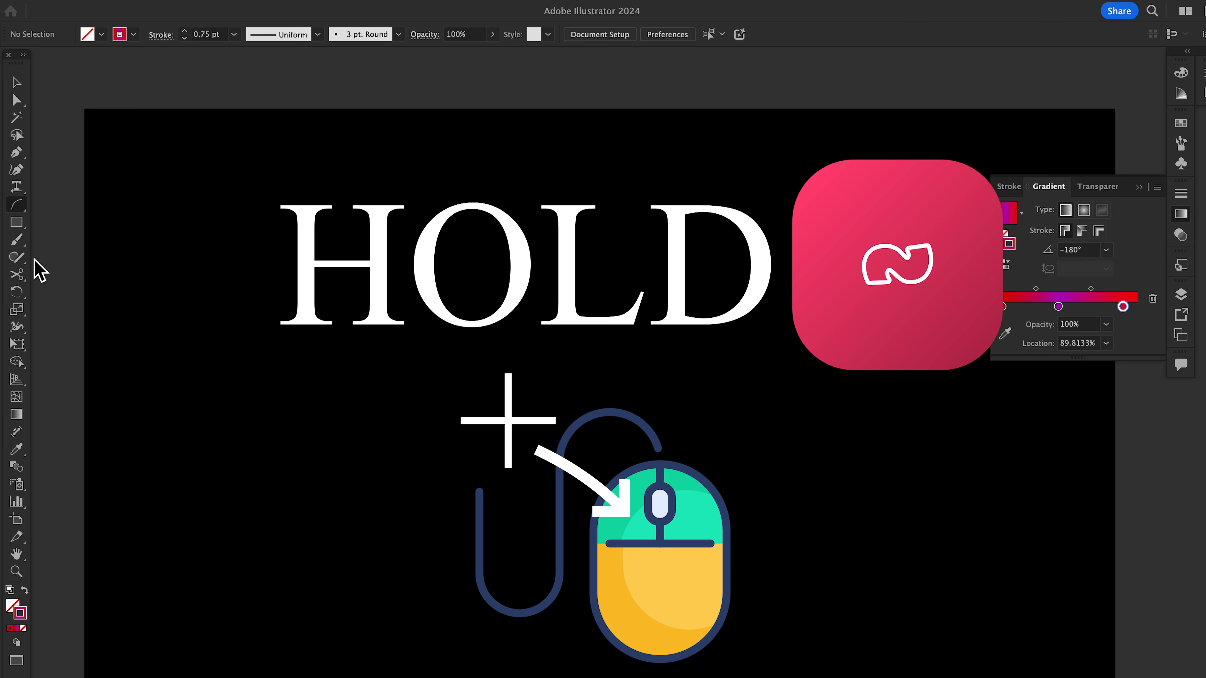
pyautogui.moveTo(97, 672)
pyautogui.mouseDown()
pyautogui.moveTo(175, 616)
pyautogui.moveTo(288, 597)
pyautogui.moveTo(404, 541)
pyautogui.moveTo(486, 531)
pyautogui.moveTo(493, 507)
pyautogui.mouseUp()
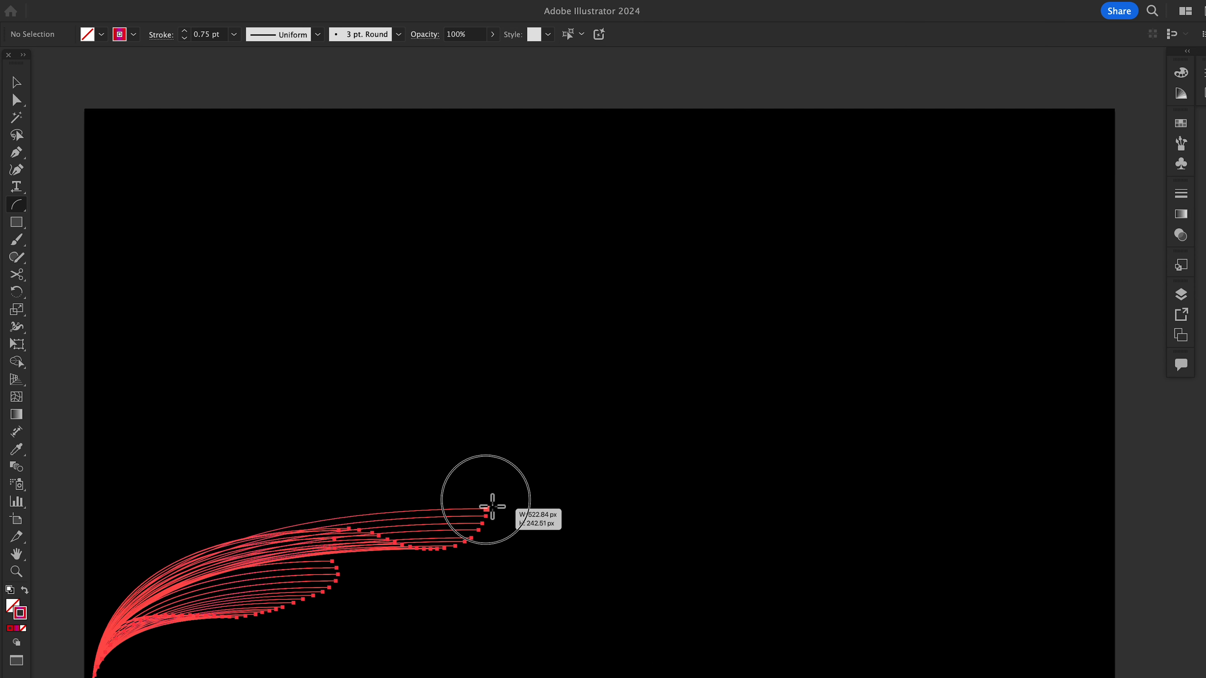